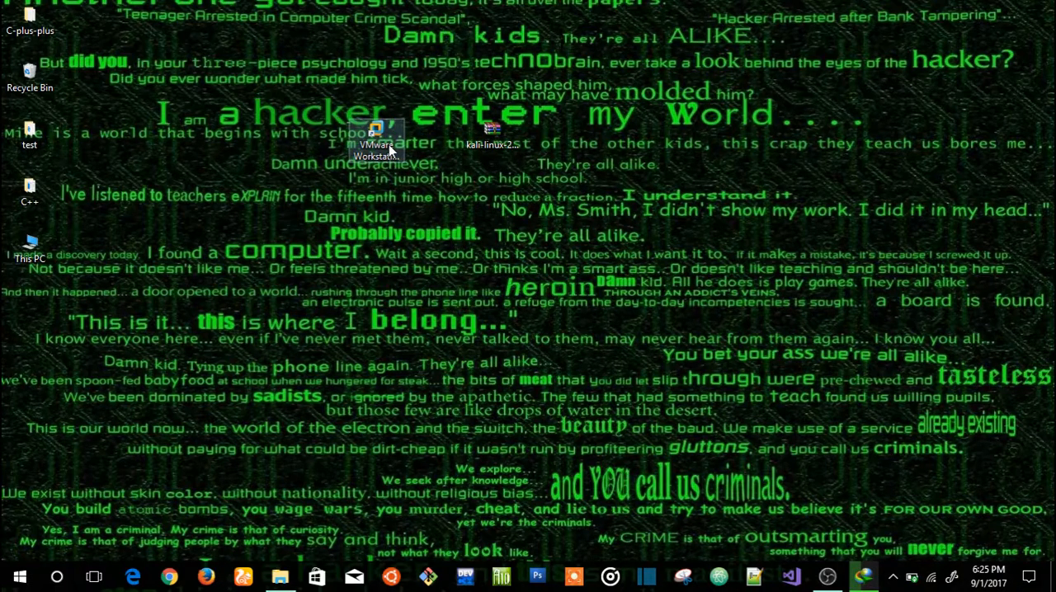
Step: Open VMware Workstation and start creating a new virtual machine with the Typical (recommended) configuration
click(388, 145)
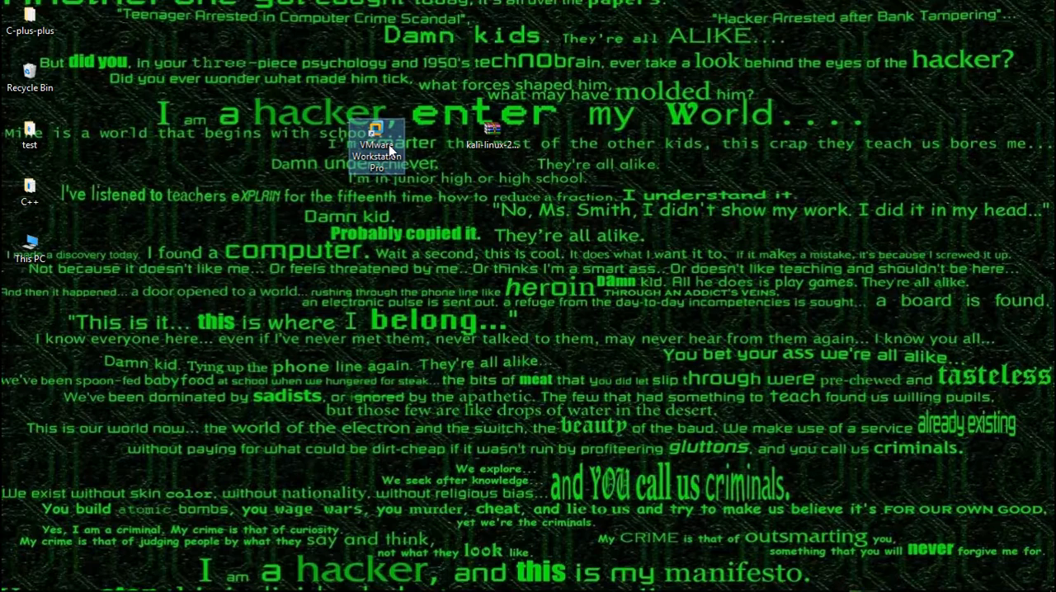
double_click(388, 145)
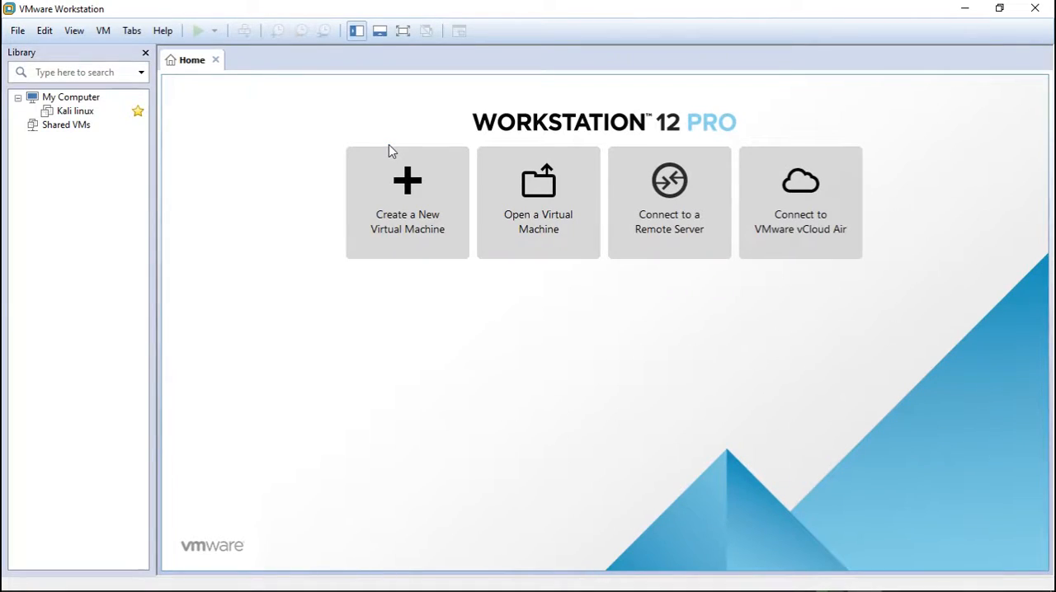
click(402, 234)
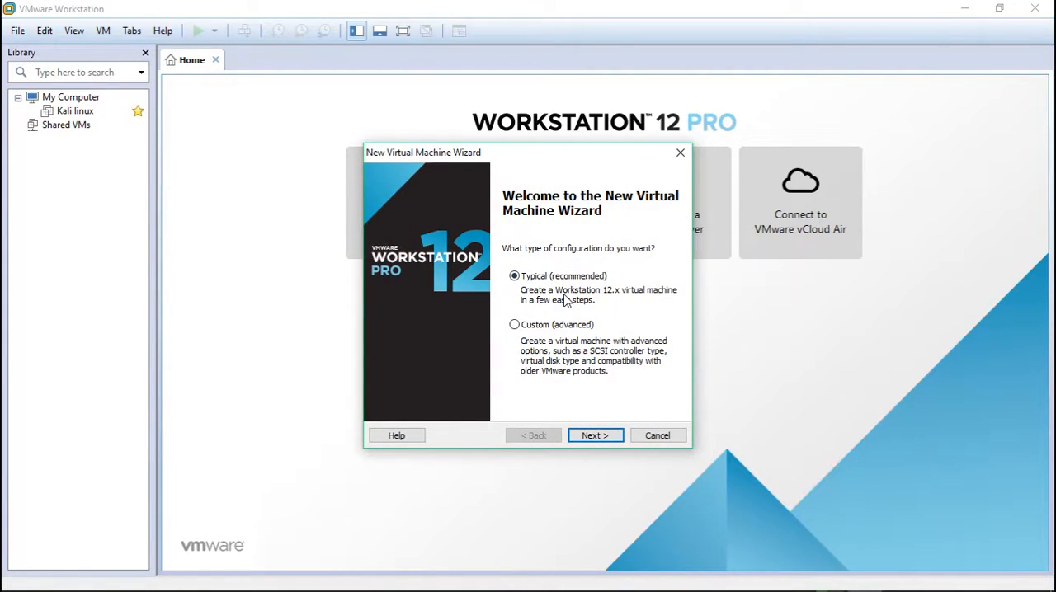
click(605, 441)
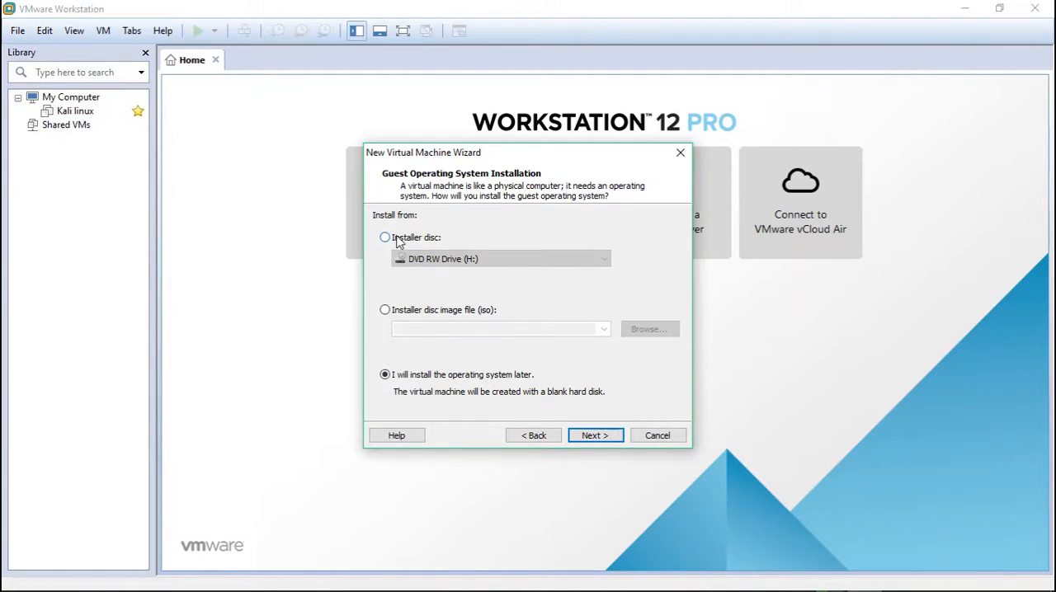
Step: Set the guest system to install from the disc image kali-linux-2016.2-i386.iso on the Desktop
click(413, 312)
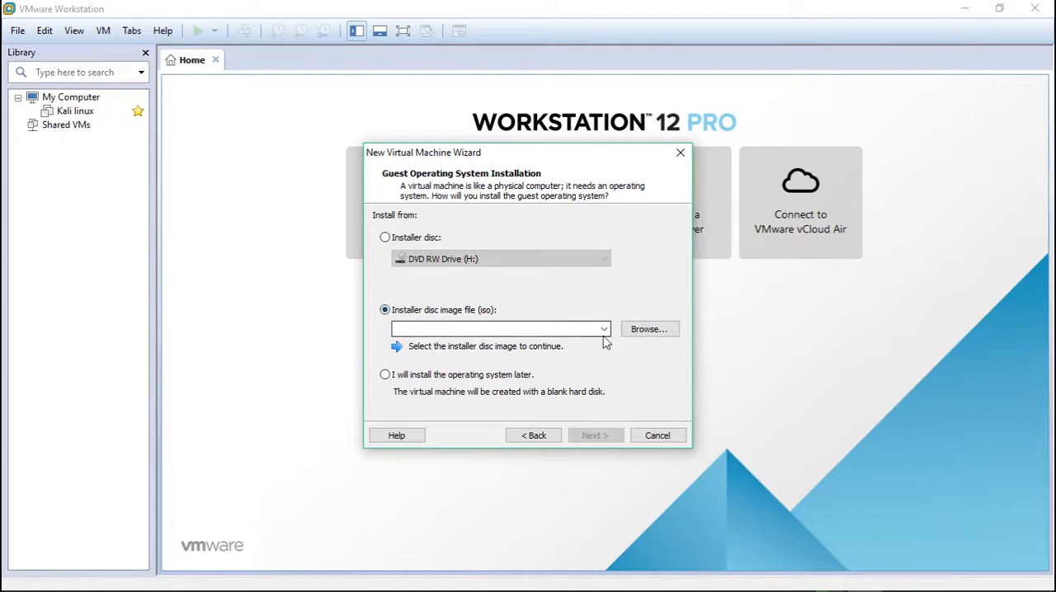
click(645, 334)
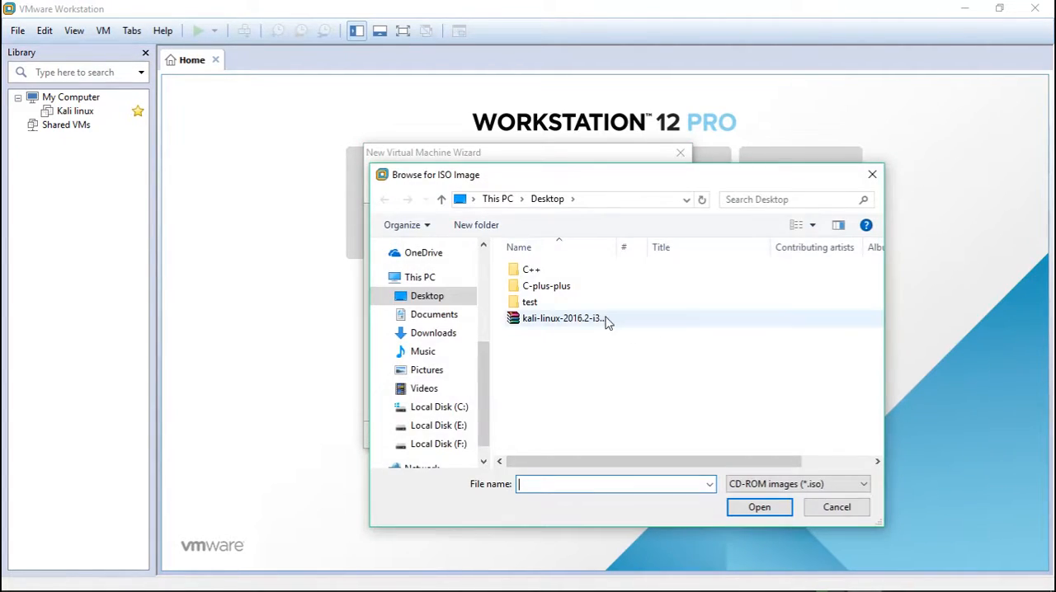
double_click(605, 322)
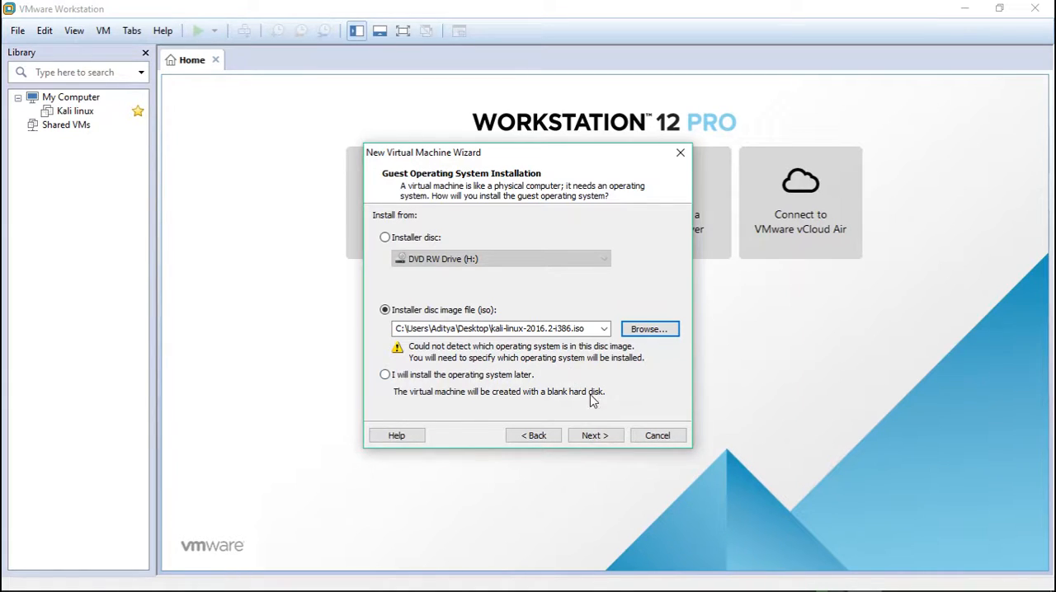
click(597, 437)
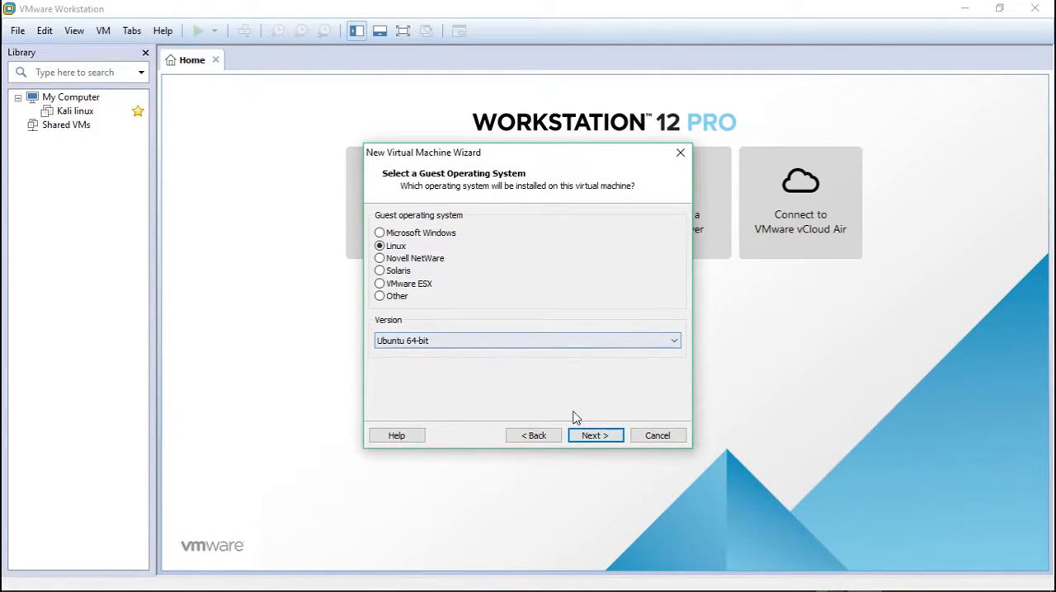
Step: Accept Linux with version Ubuntu 64-bit as the guest system and change the virtual machine location's drive to e:
click(591, 438)
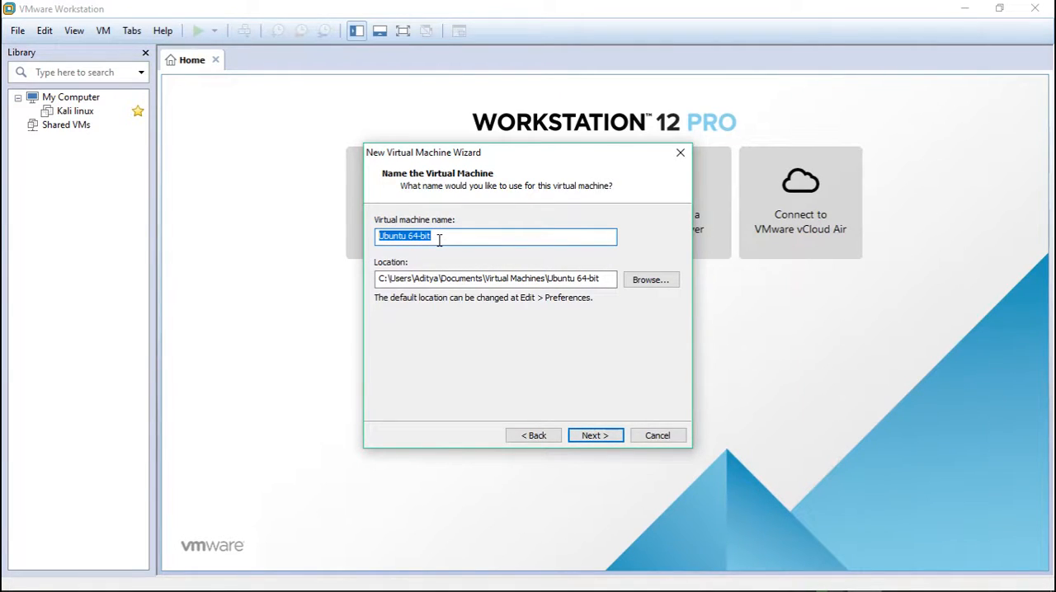
click(386, 279)
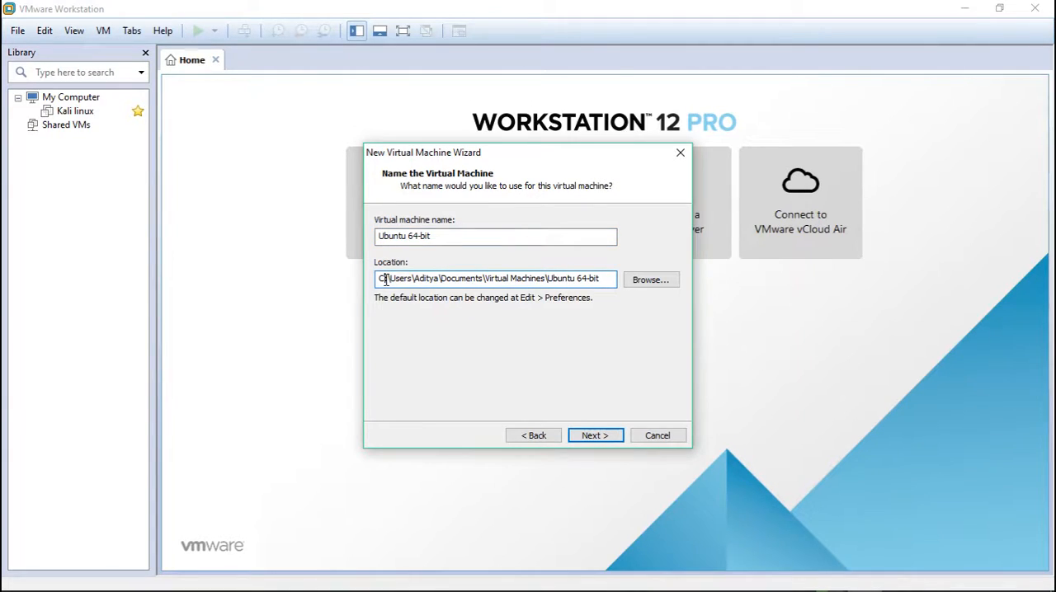
text(e)
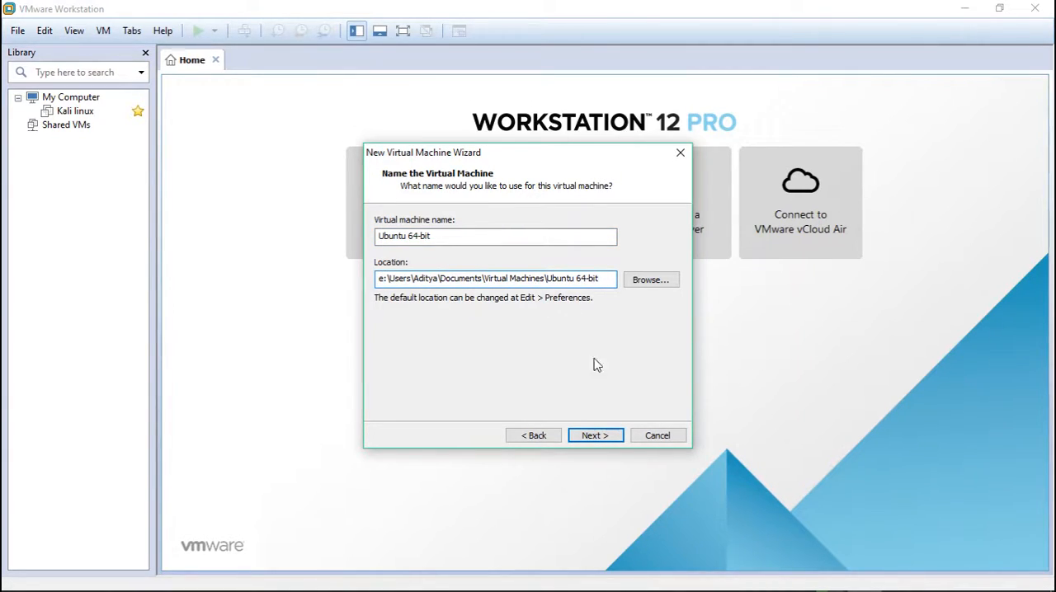
click(595, 436)
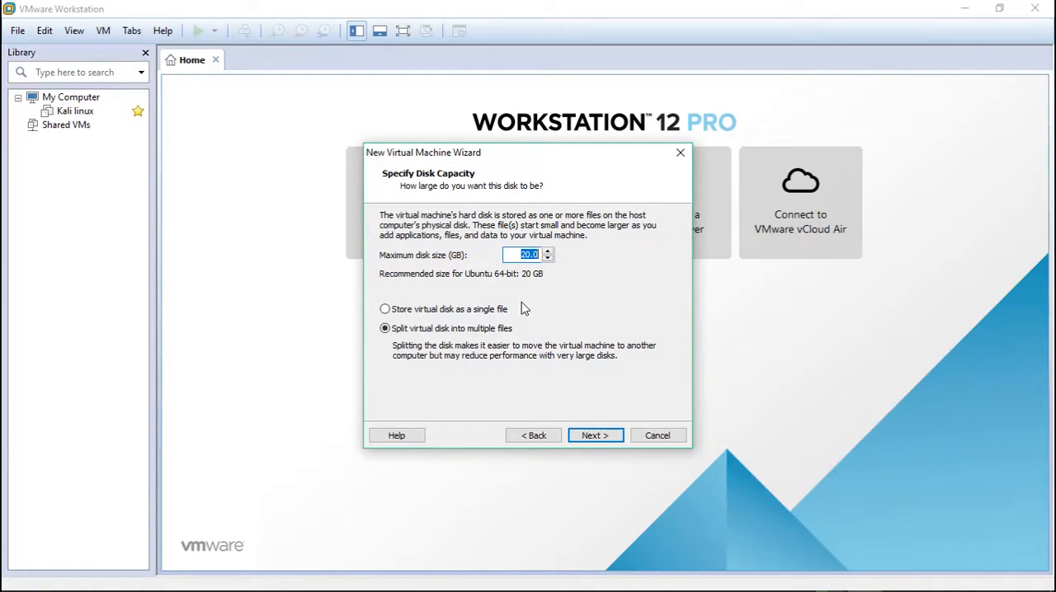
Step: Store the 20 GB virtual disk as a single file and finish creating the virtual machine with the default hardware
click(410, 316)
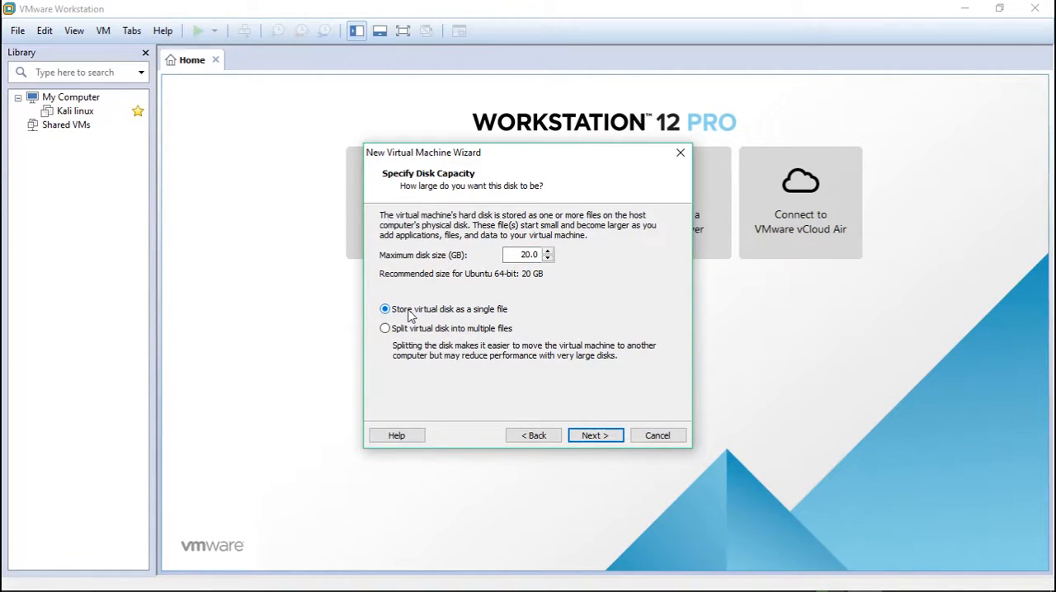
click(578, 437)
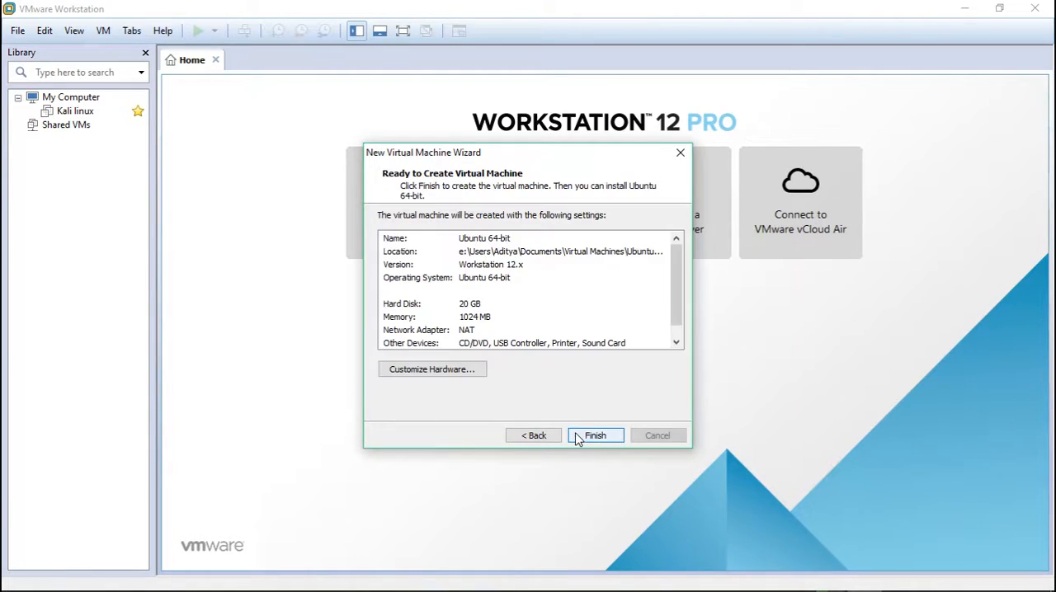
click(466, 375)
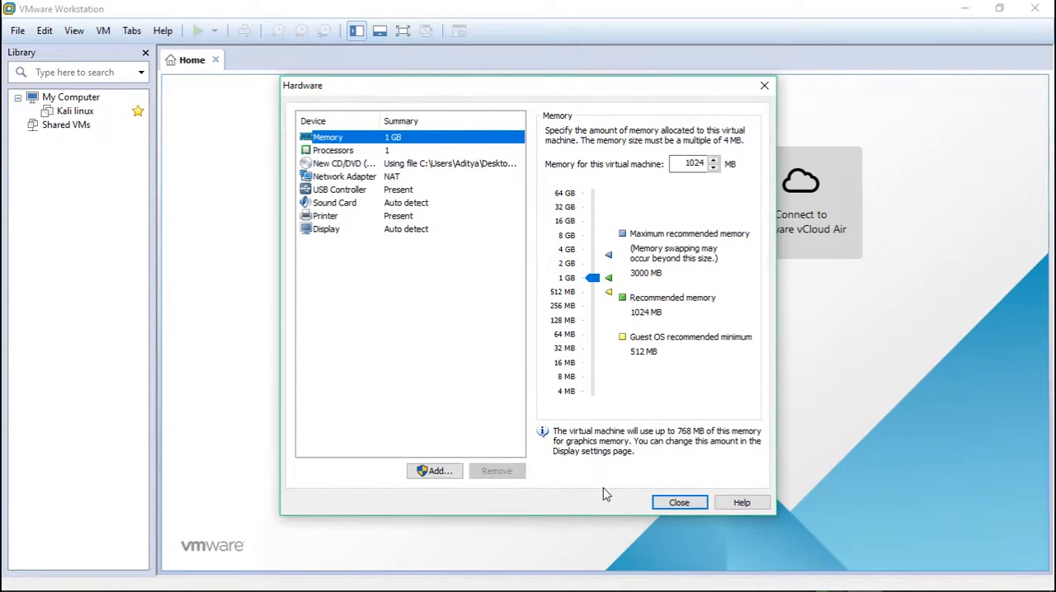
click(684, 505)
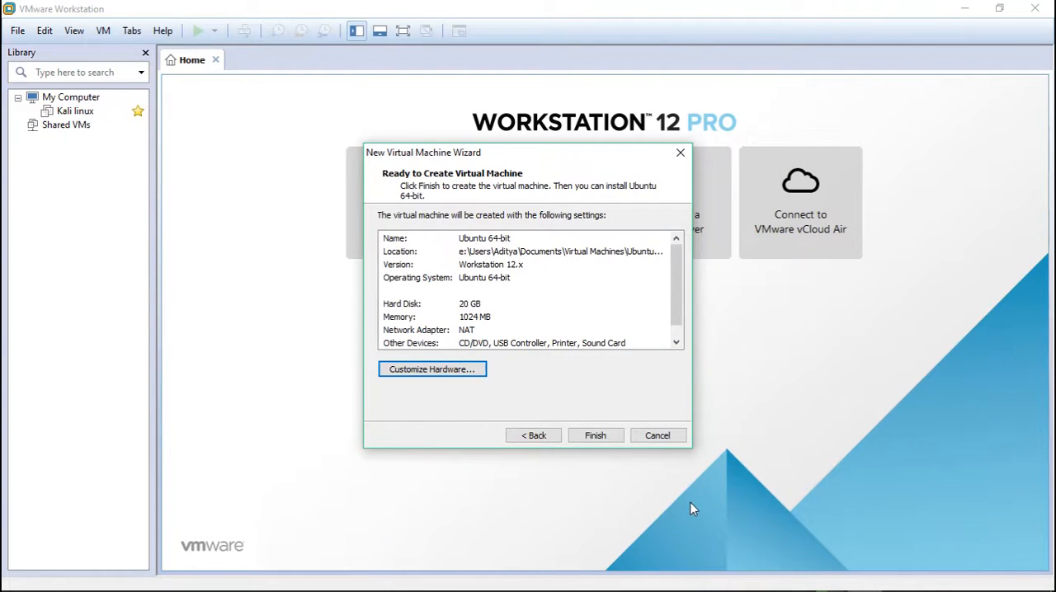
click(584, 437)
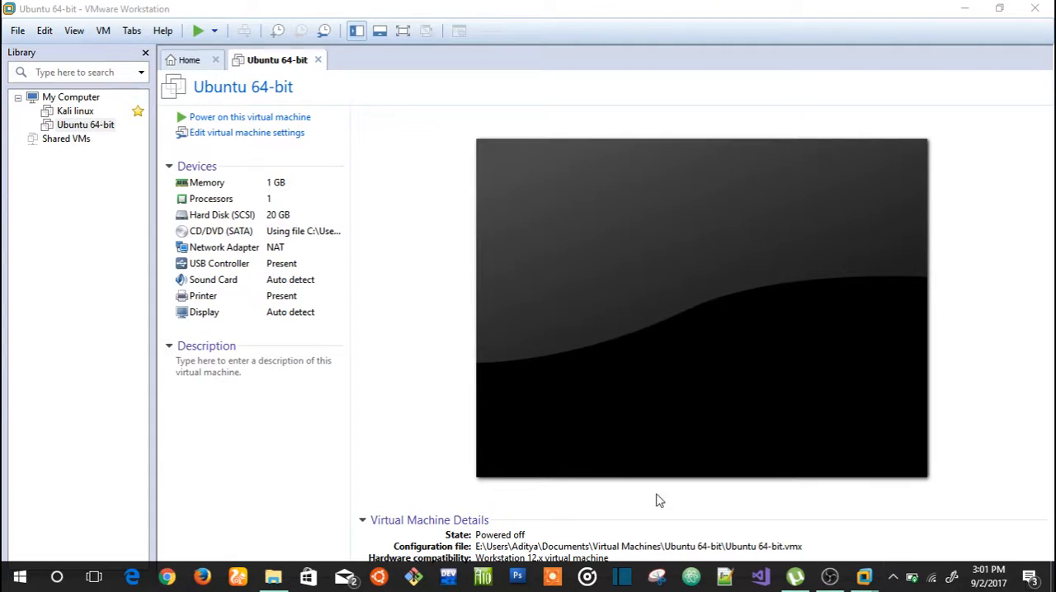
Step: Power on the Ubuntu 64-bit virtual machine and boot Kali with the Live (686-pae) option
click(315, 124)
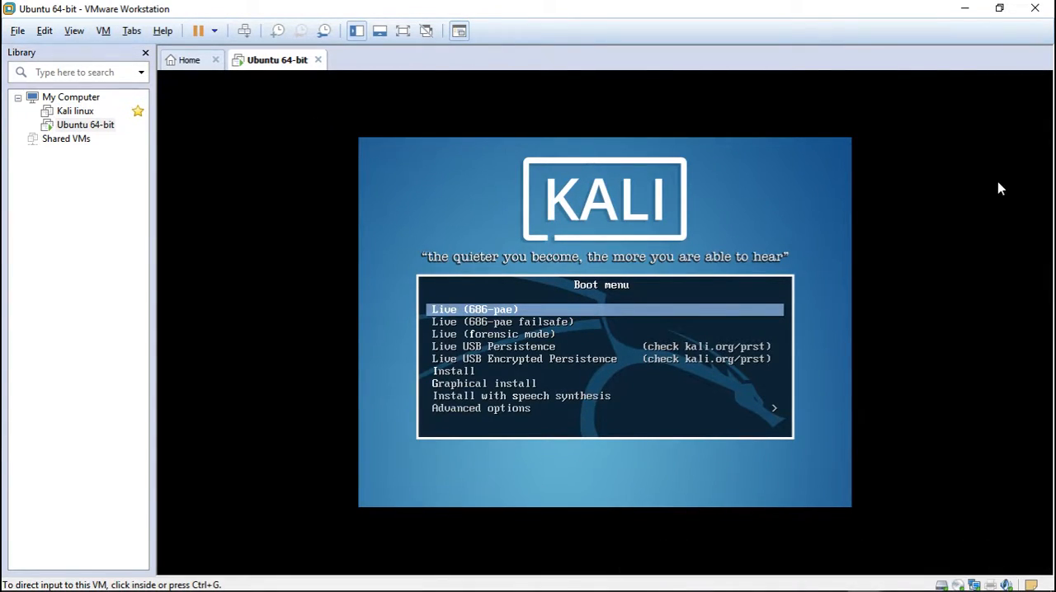
click(590, 258)
key(Down)
key(Up)
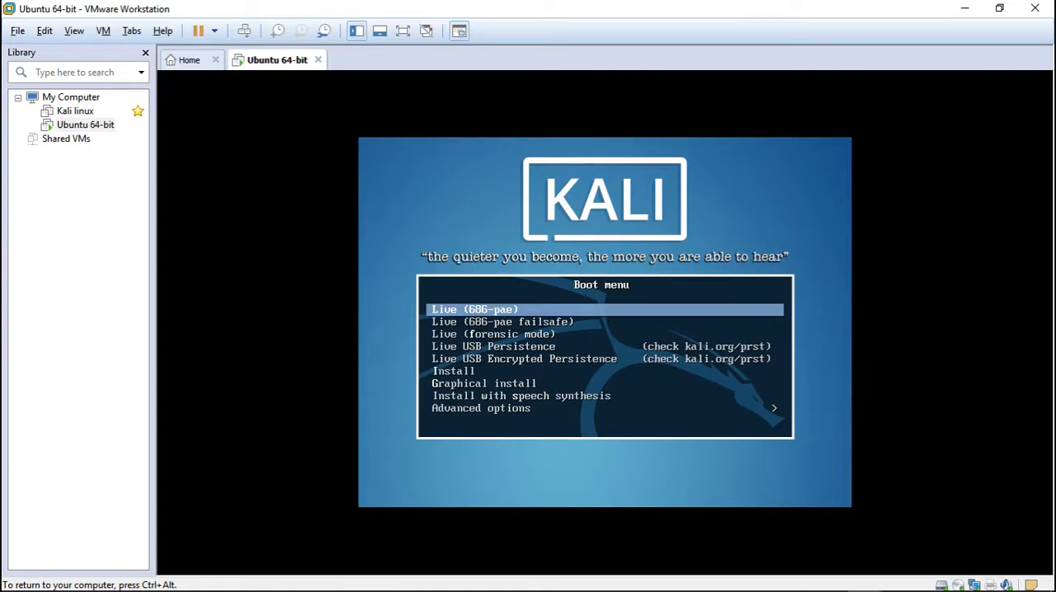
key(Up)
key(Down)
key(Down)
key(Up)
key(Return)
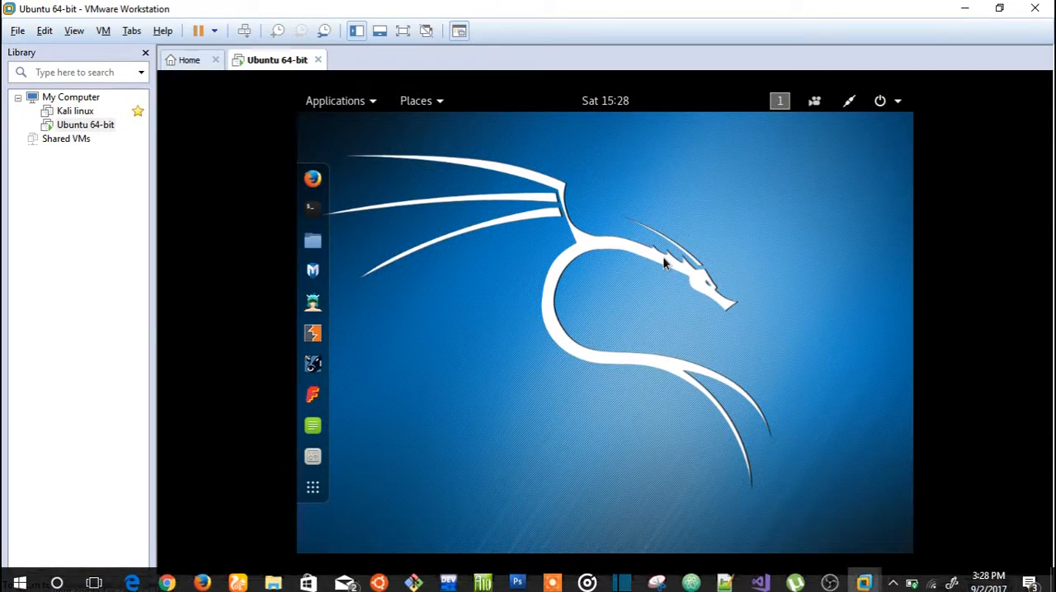
Step: Open a Terminal window on the Kali desktop to try it out, and close it again
click(667, 264)
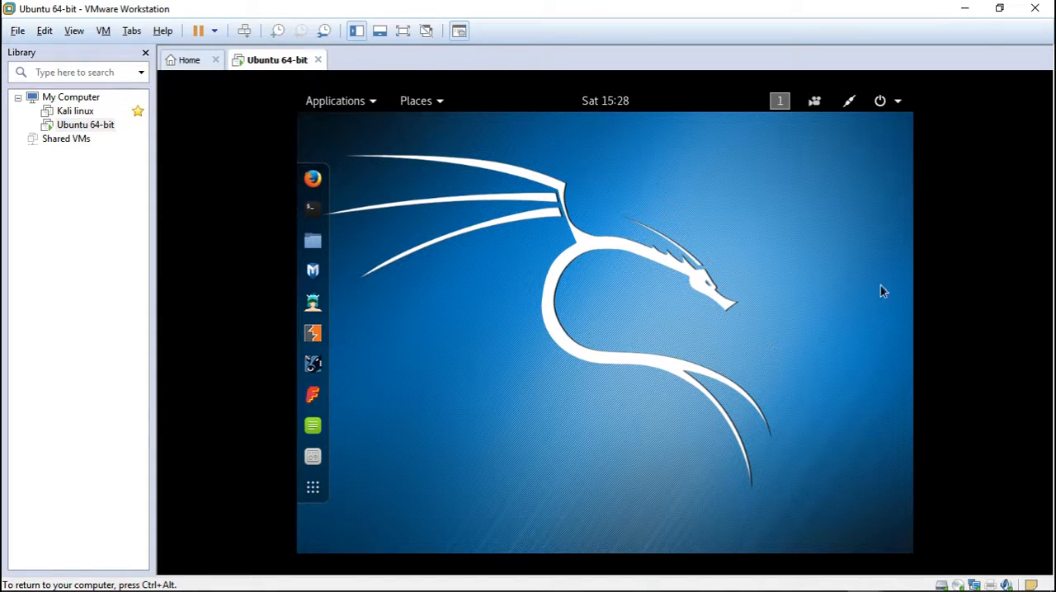
click(311, 207)
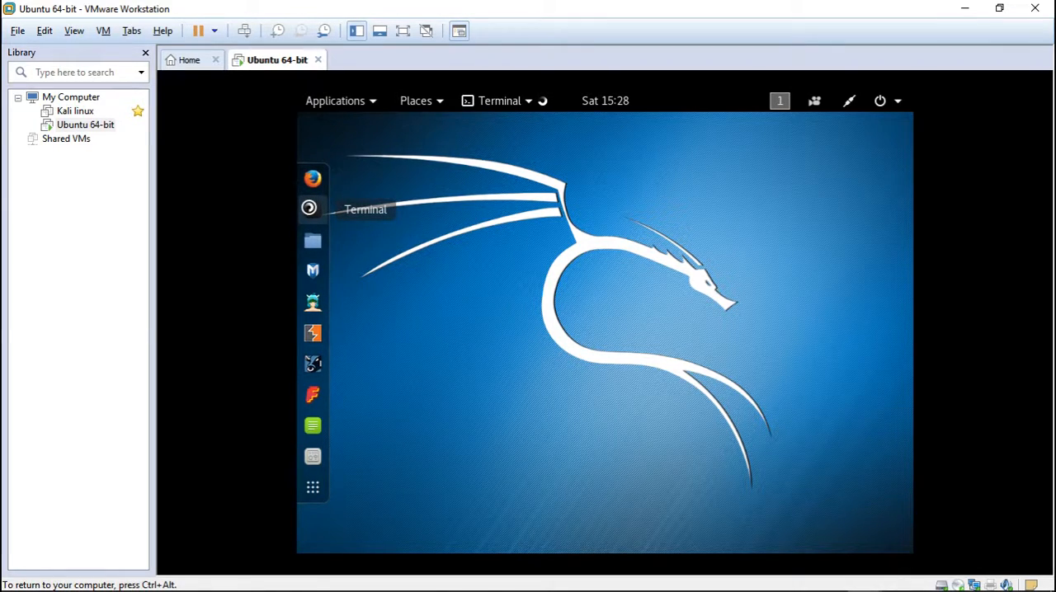
text(af)
key(BackSpace)
key(BackSpace)
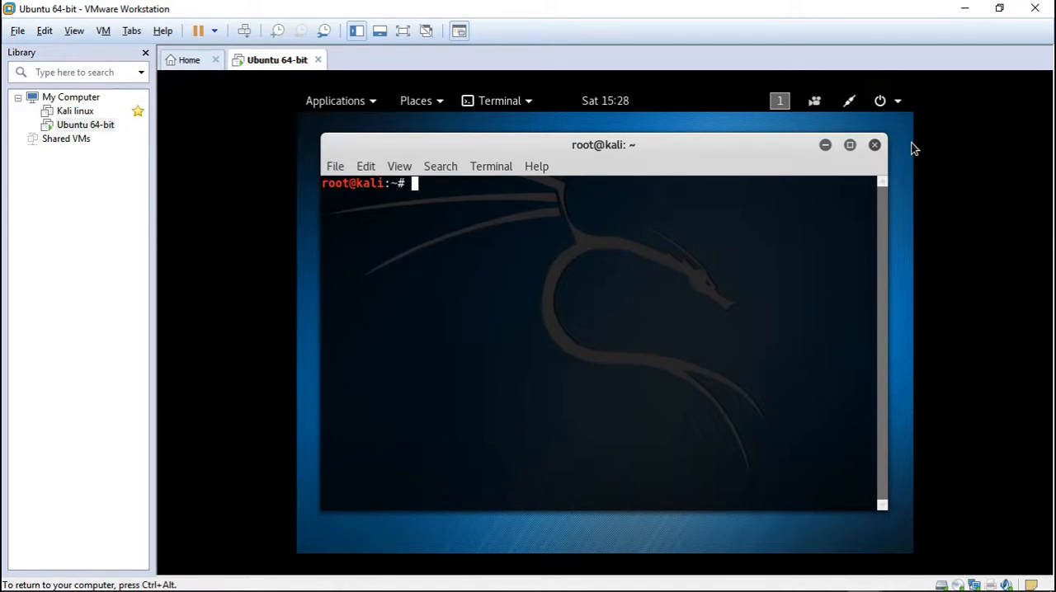
click(875, 146)
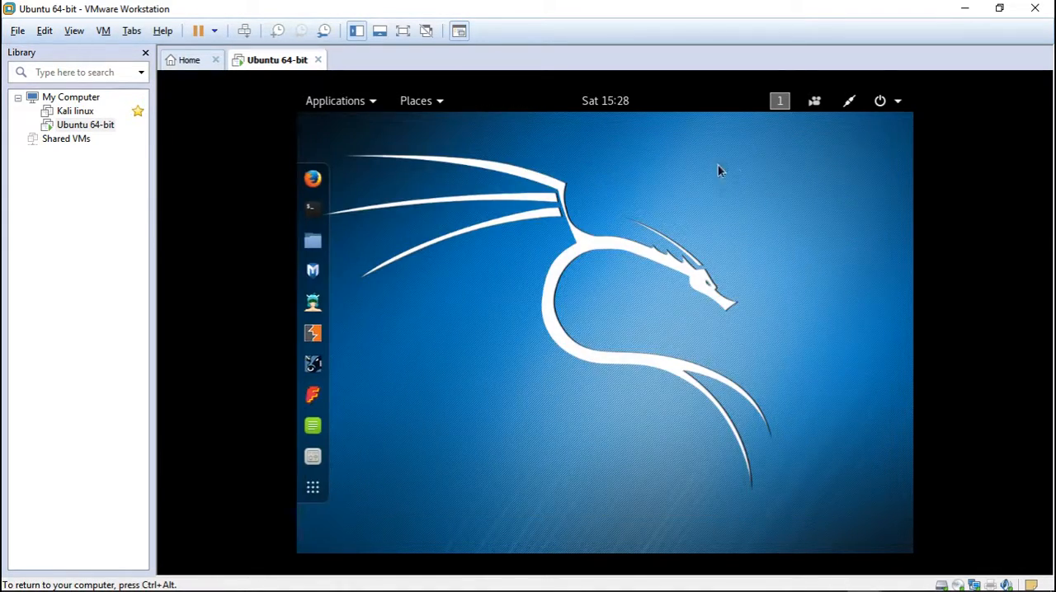
Step: Open Firefox in Kali to check that web pages load, and close it with all its tabs
click(312, 178)
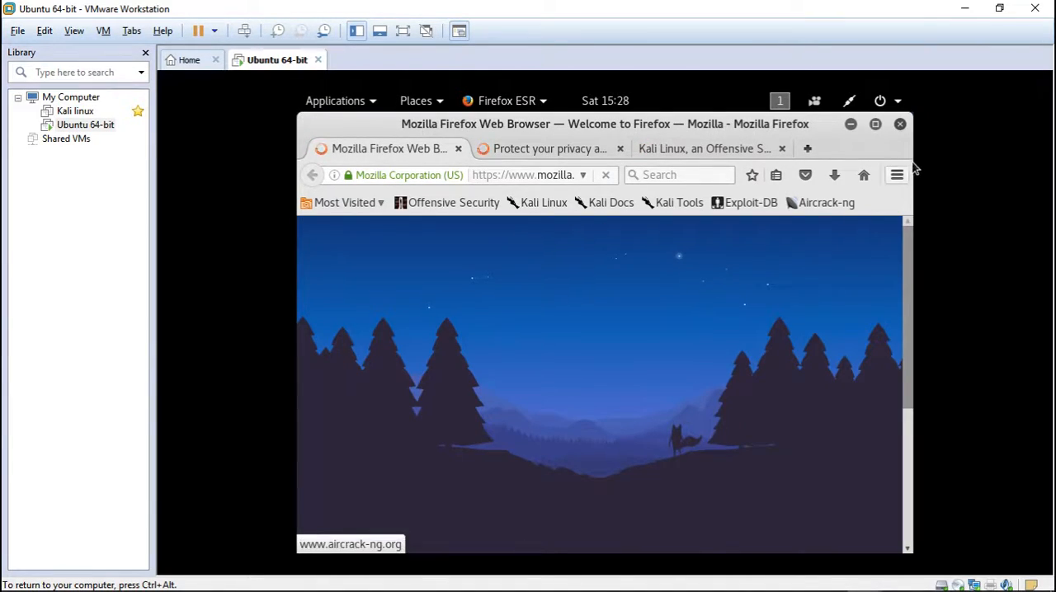
click(901, 124)
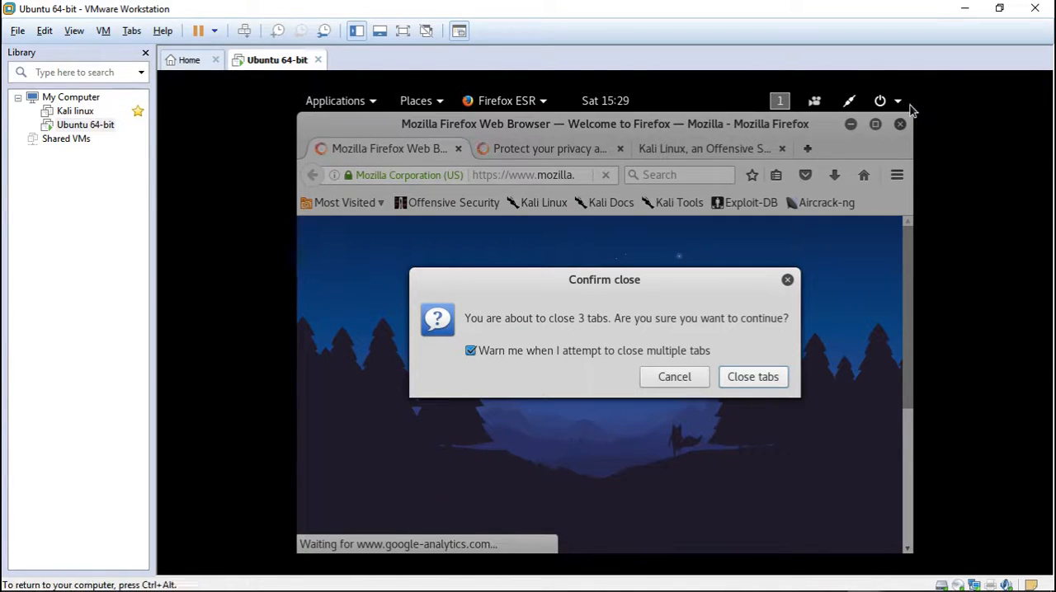
click(736, 380)
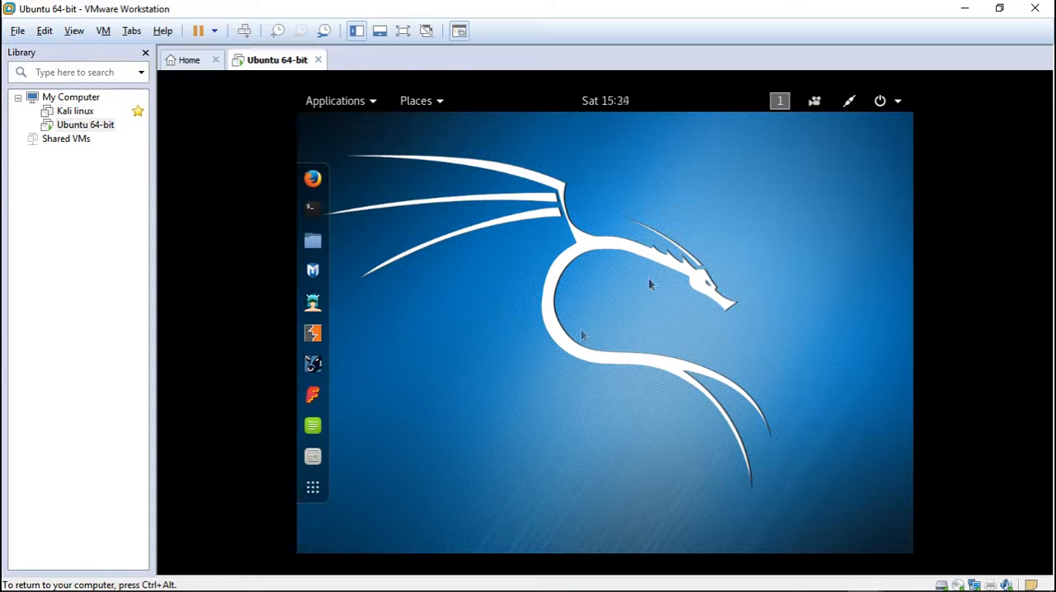
Step: Power off the running Kali Linux live system from its desktop
click(896, 105)
click(860, 335)
click(703, 376)
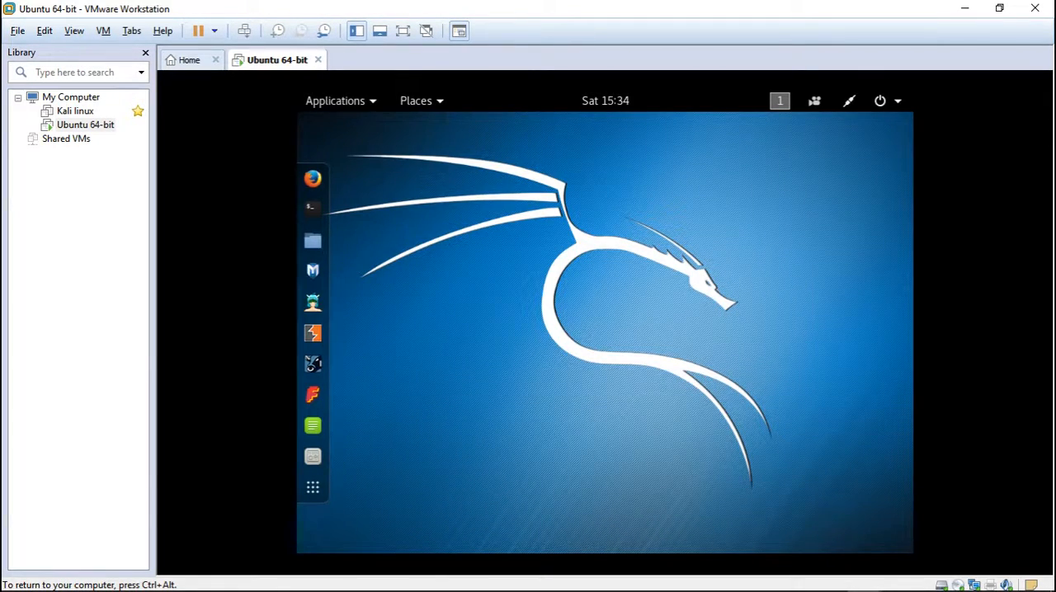